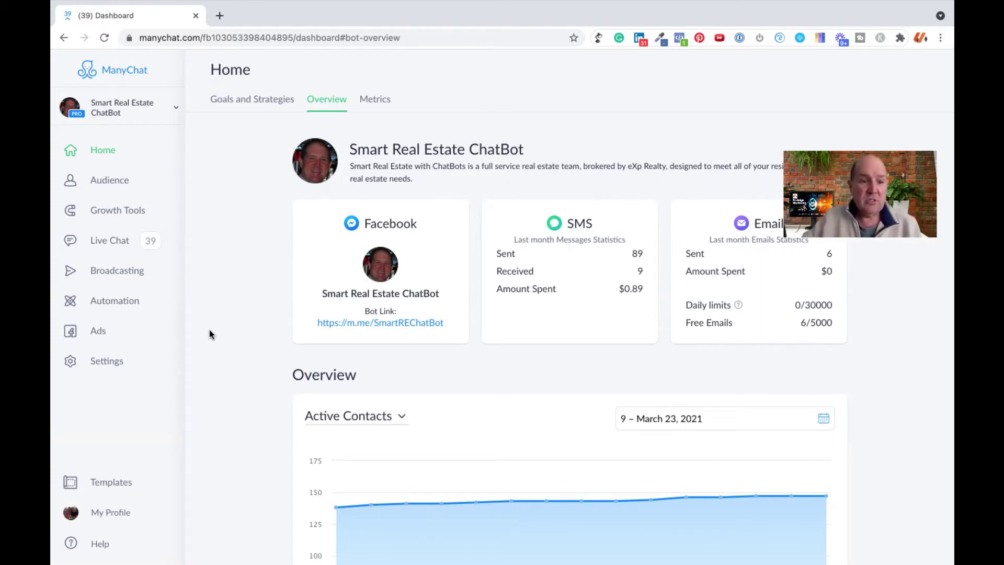
Open the Social Media Advertising folder inside Advertising in the ProEdge ChatBot 3.3 automation flows
left_click(124, 303)
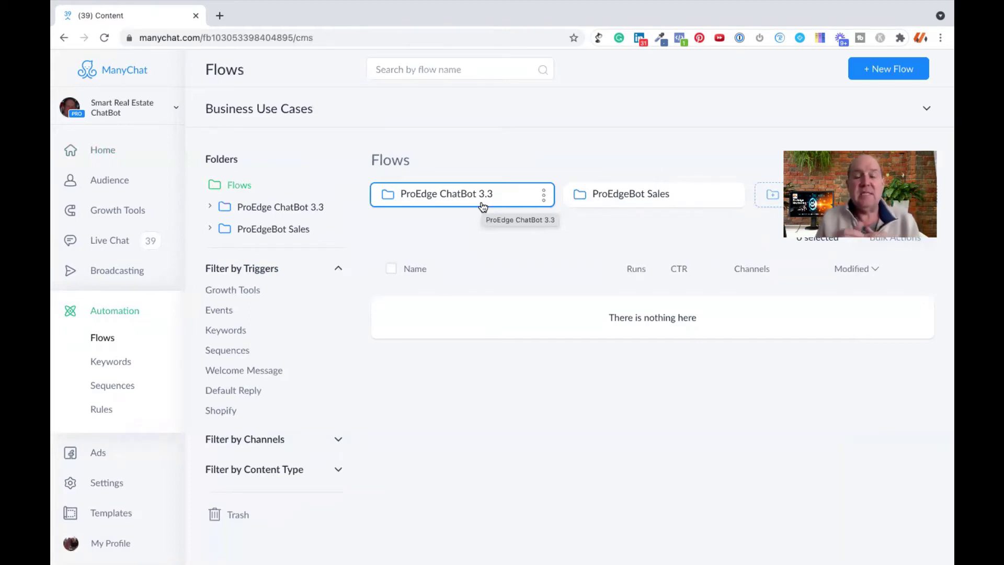
left_click(482, 205)
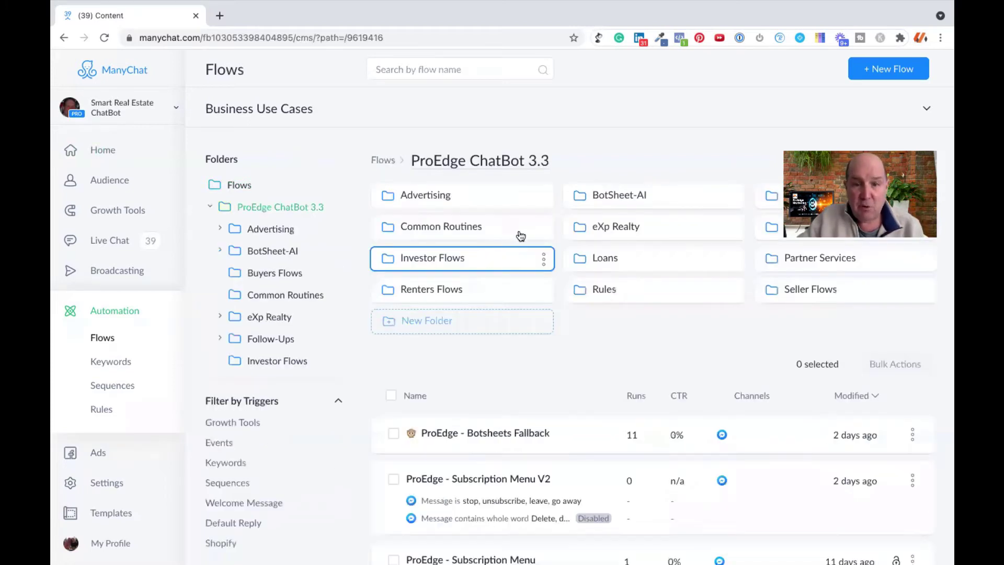
left_click(493, 197)
left_click(622, 259)
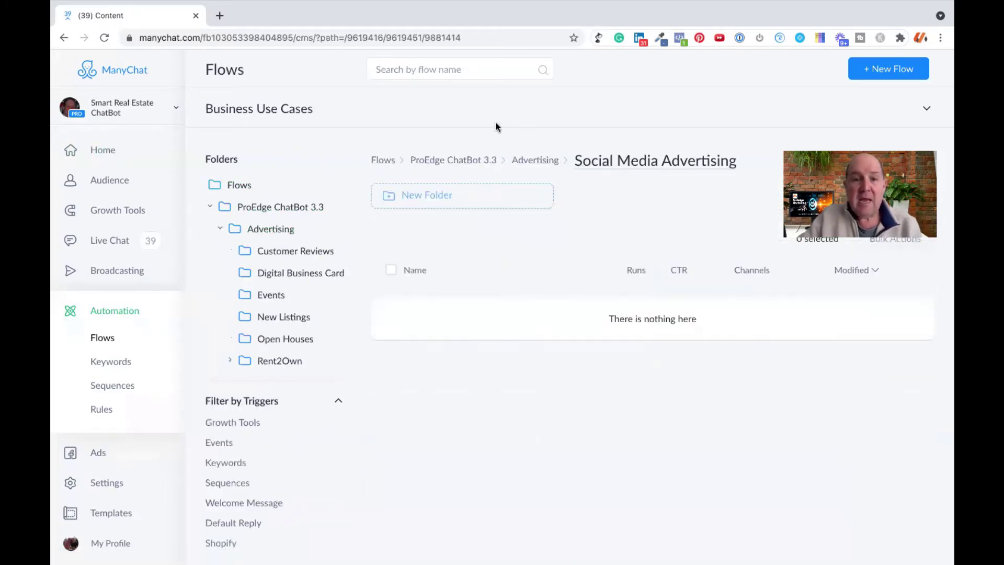
Search the flows by name for "sTART" and open ProEdge - Ad Start Flow V5
left_click(445, 69)
type("stRT")
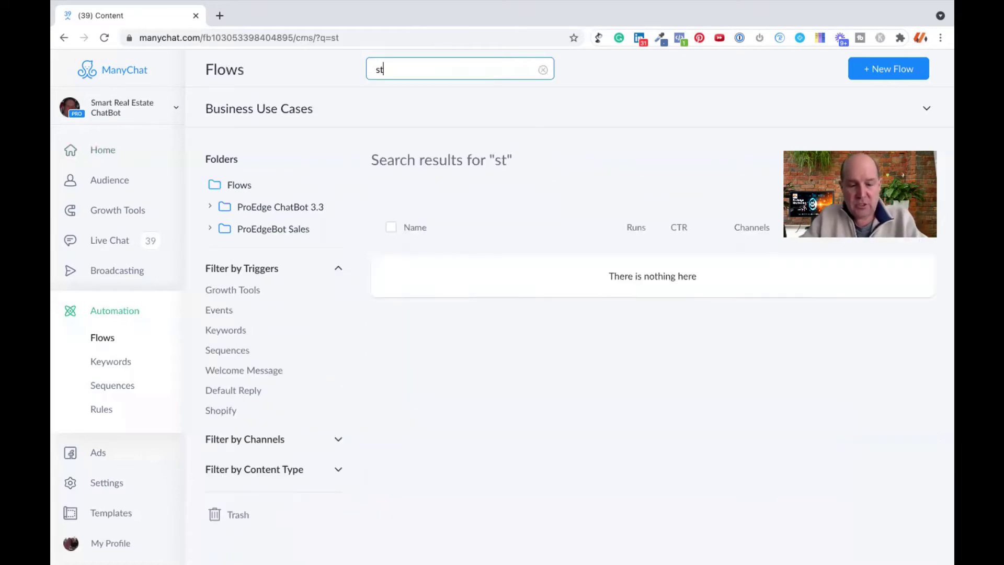
key("BackSpace")
key("BackSpace")
type("A")
key("BackSpace")
key("BackSpace")
type("A")
key("BackSpace")
type("TART")
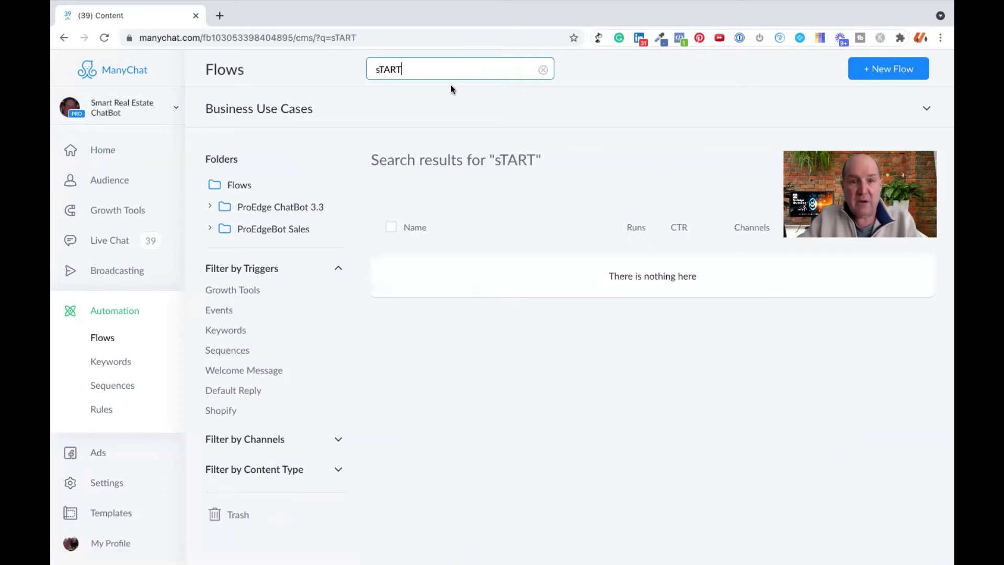
left_click(469, 426)
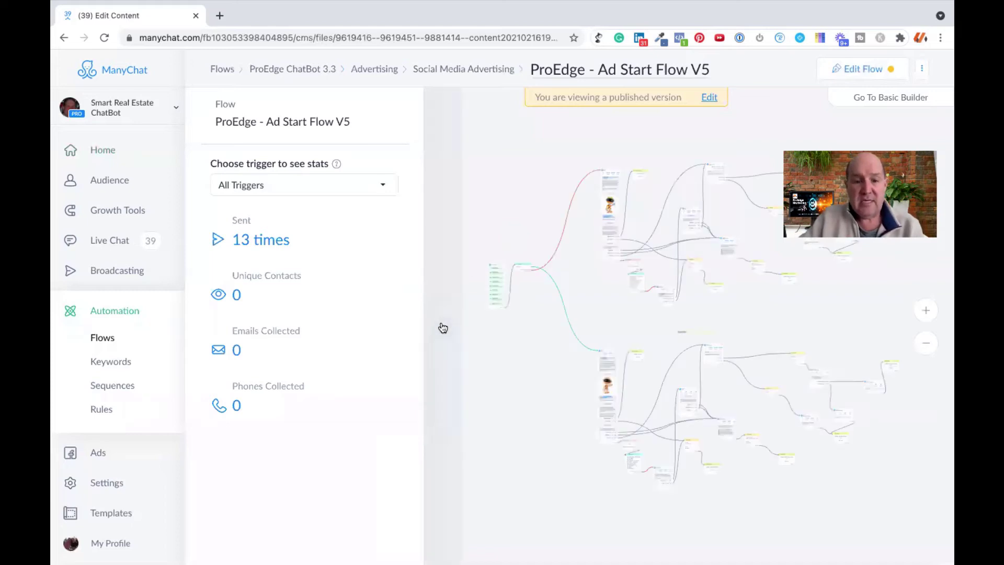
Put the flow into edit mode and add an Actions step placed between the Starting Step and the Condition
left_click(462, 332)
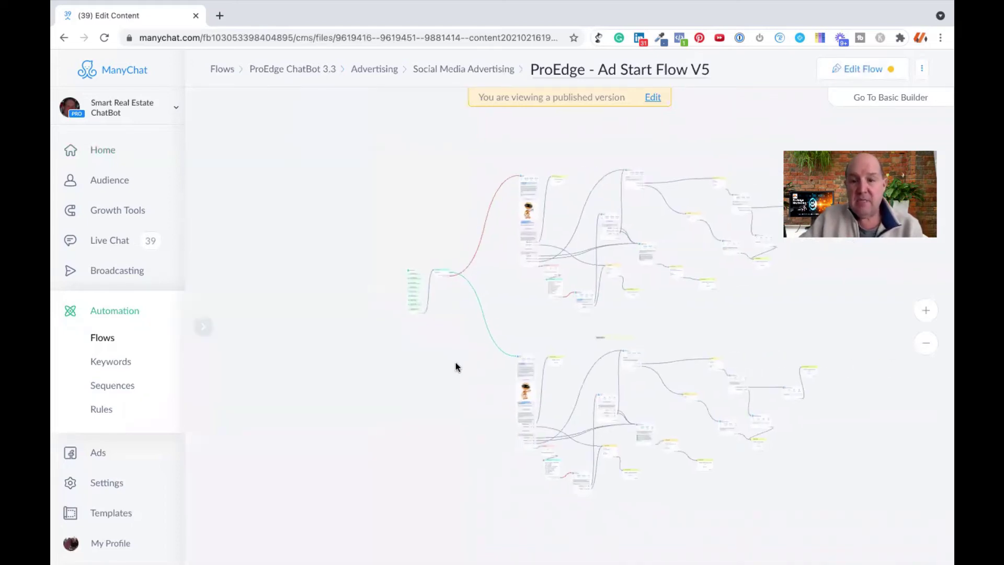
left_click(863, 68)
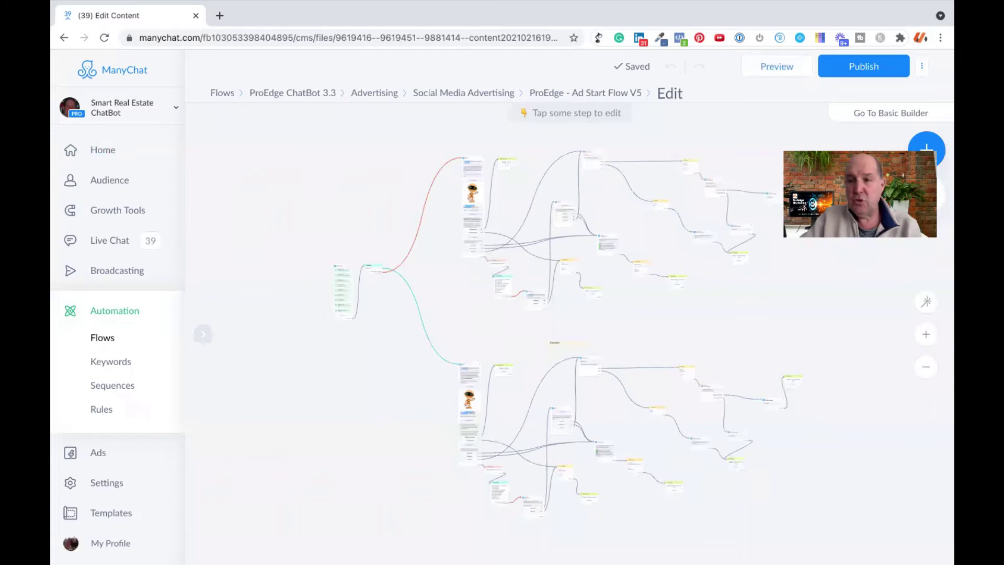
left_click(927, 150)
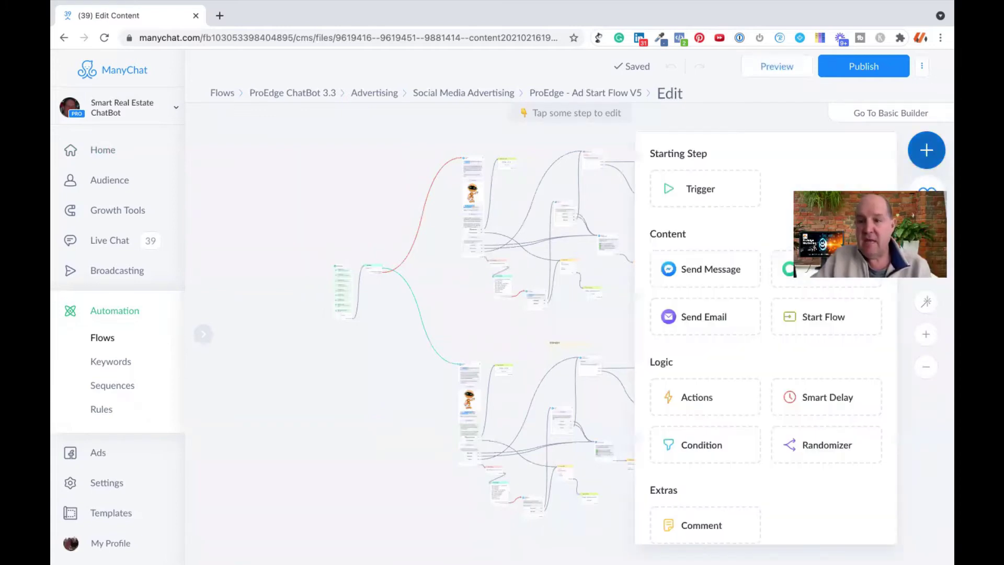
left_click(696, 398)
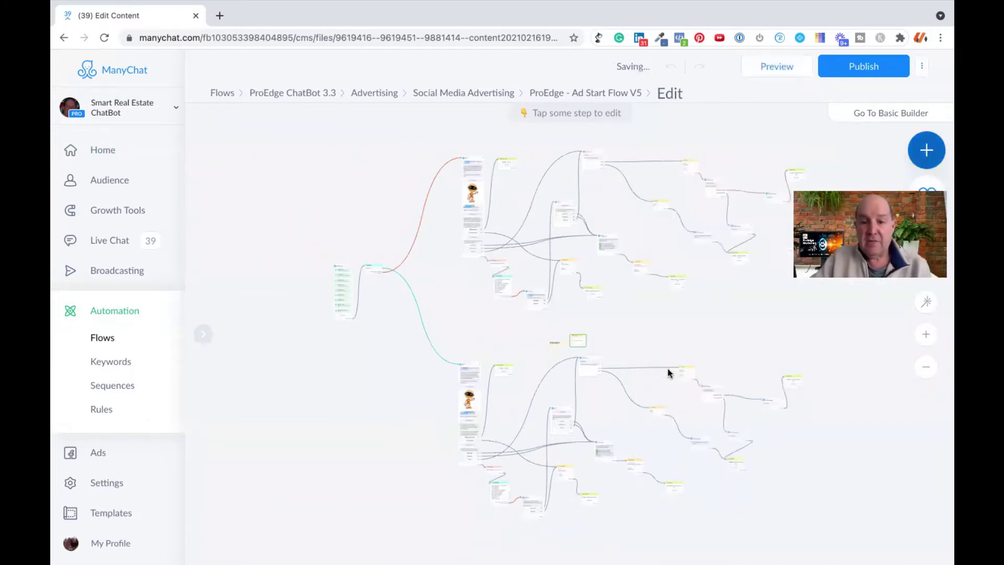
left_click_drag(581, 347, 364, 301)
Link the Starting Step to the new Actions step and connect that step's Next Step to the language Condition
scroll(378, 347, "up", 1)
scroll(353, 298, "up", 5)
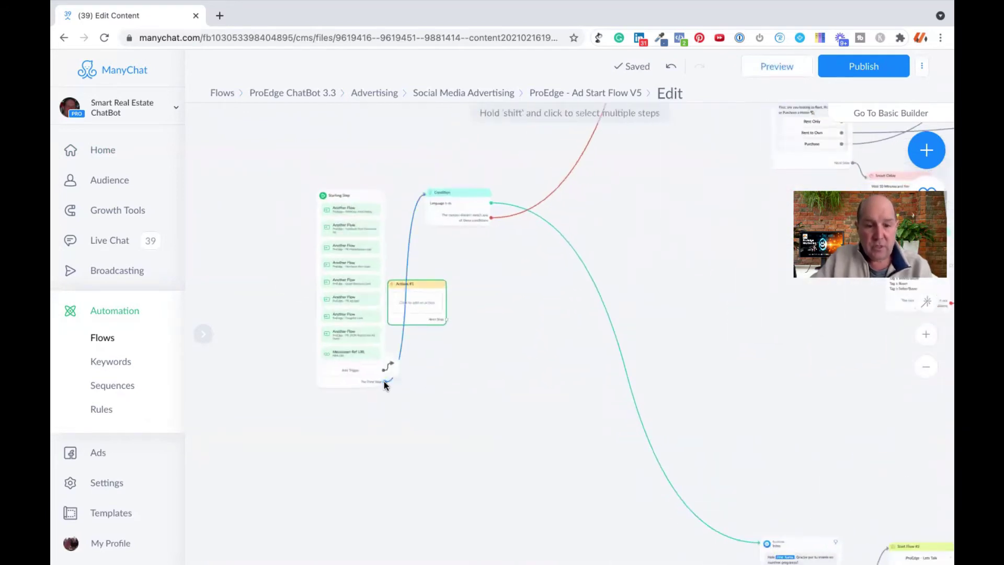
mouse_move(421, 319)
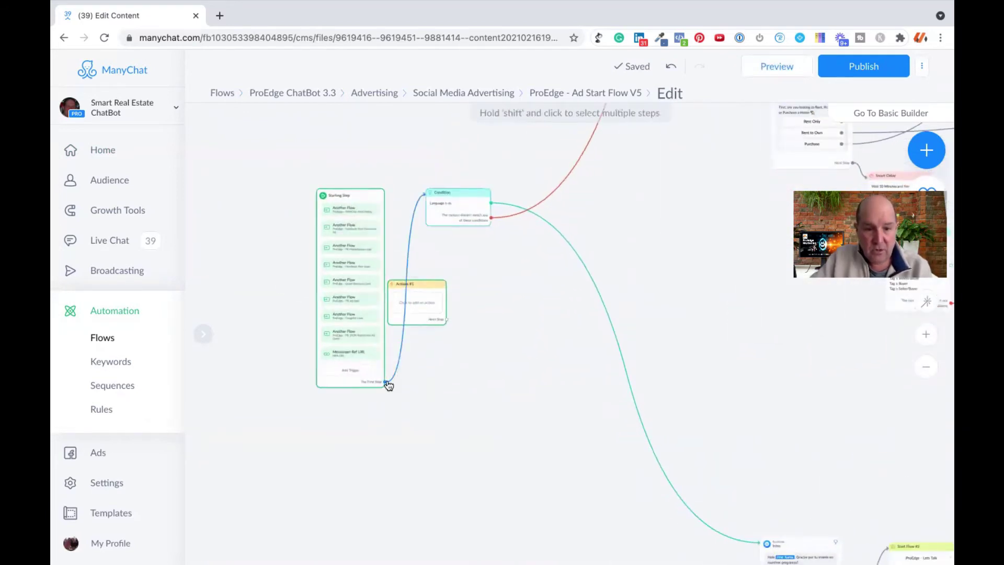
left_click(385, 381)
left_click(417, 302)
left_click(446, 320)
left_click(460, 210)
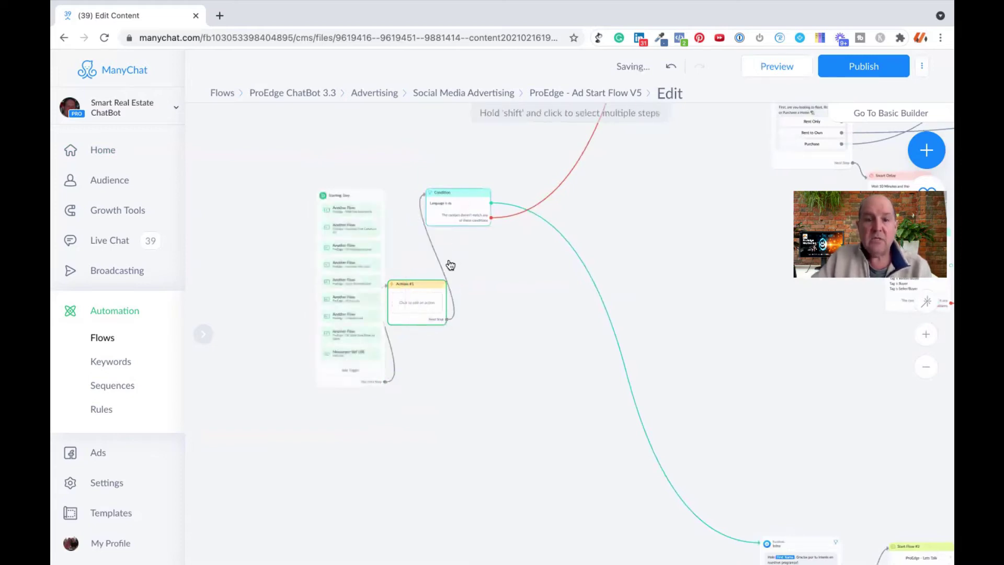
left_click_drag(425, 287, 440, 293)
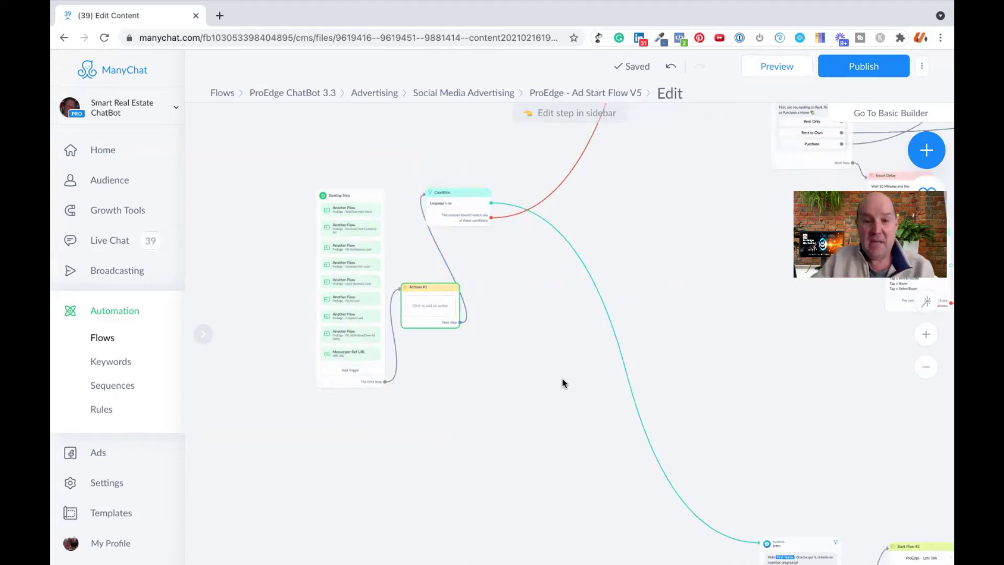
Add a Facebook Custom Audience action to the Actions #1 step
left_click(434, 313)
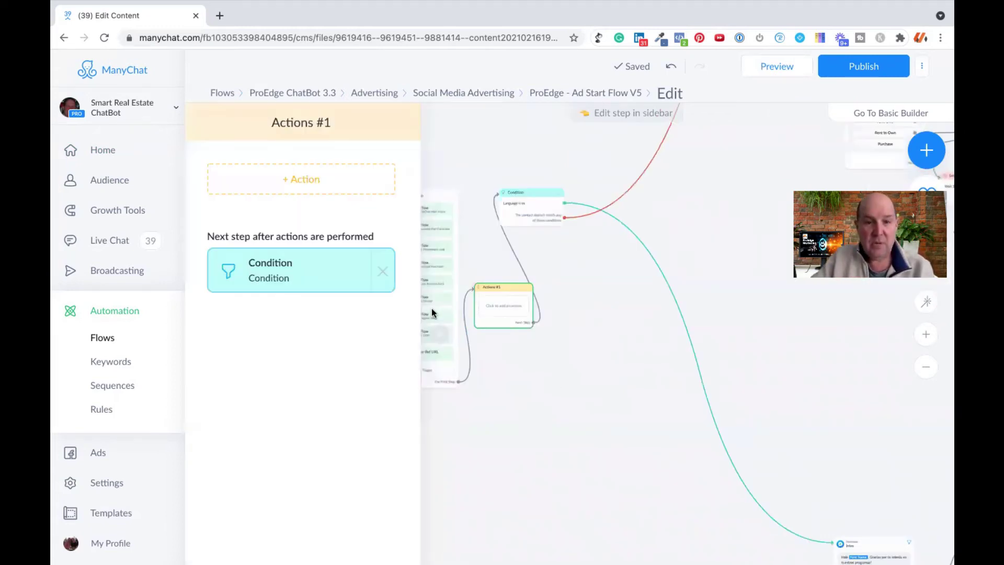
left_click(303, 185)
scroll(293, 238, "down", 2)
scroll(294, 241, "down", 3)
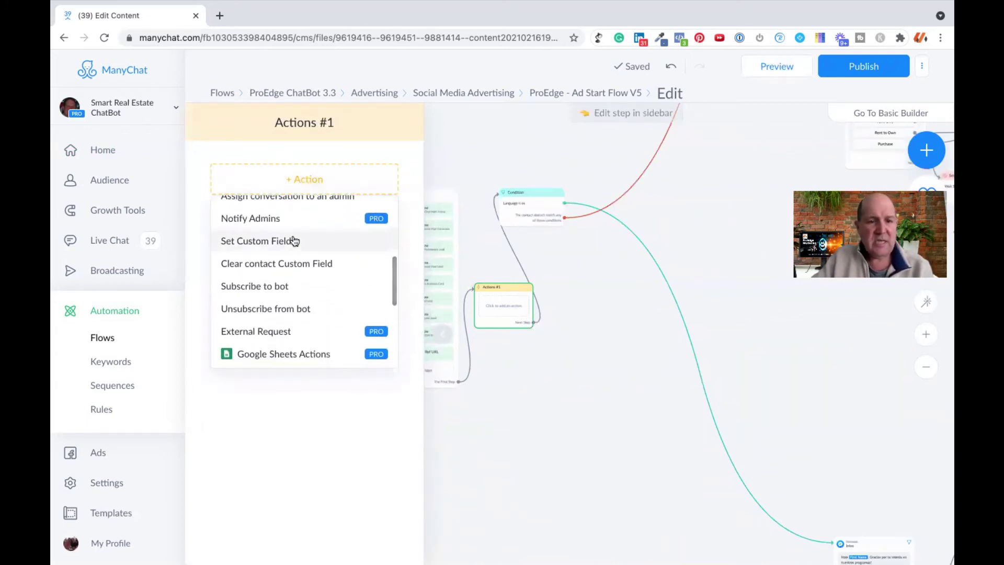
scroll(295, 241, "down", 2)
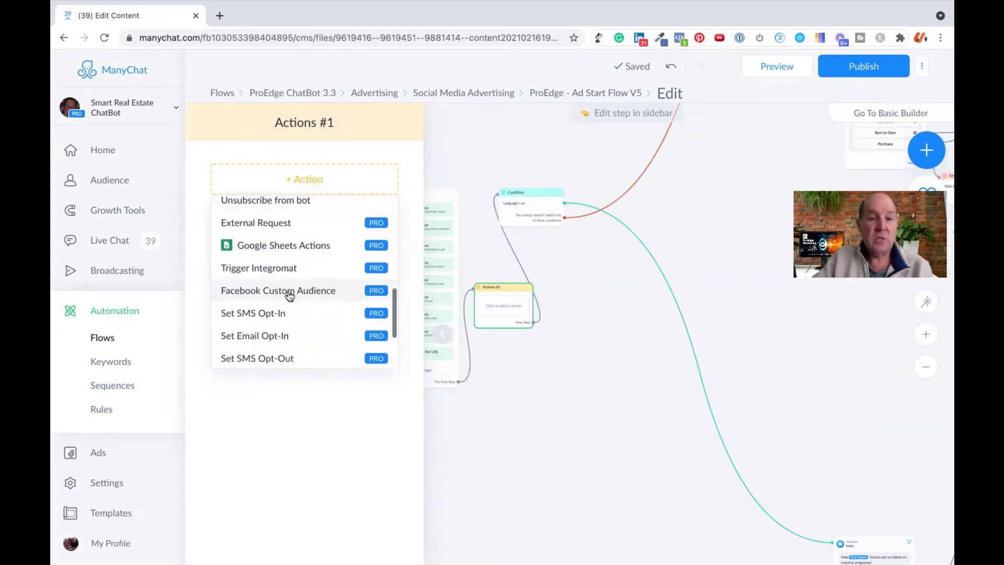
left_click(289, 293)
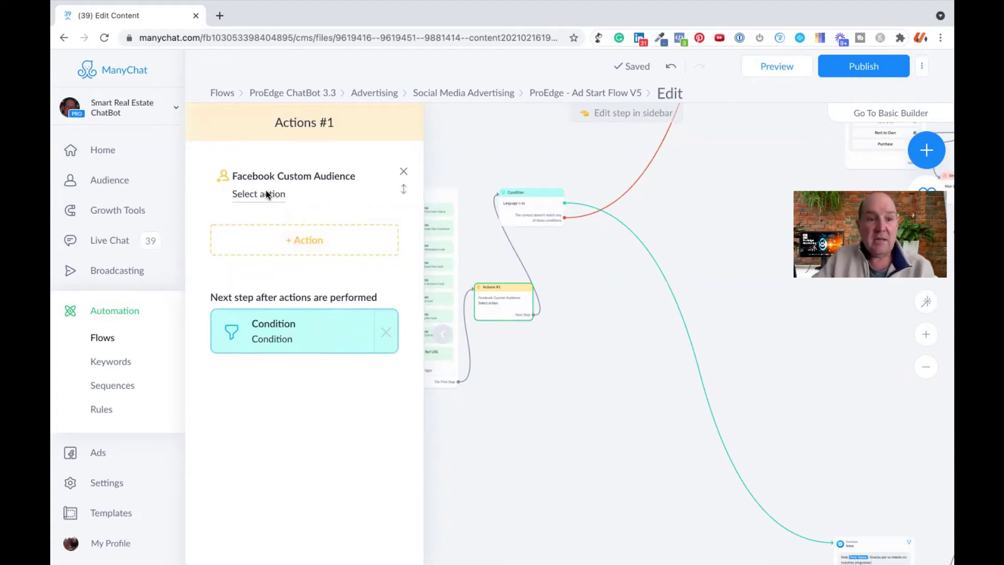
Set the action to add contacts to ProEdge ChatBot - Buyers-Renters in the Smart Real Estate Ad Account, and publish the flow
left_click(267, 195)
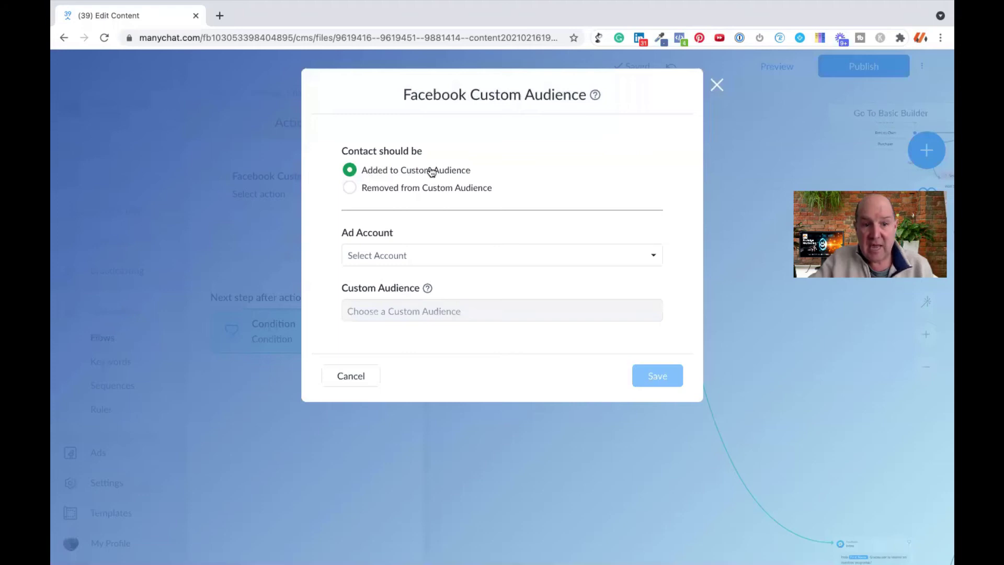
left_click(407, 258)
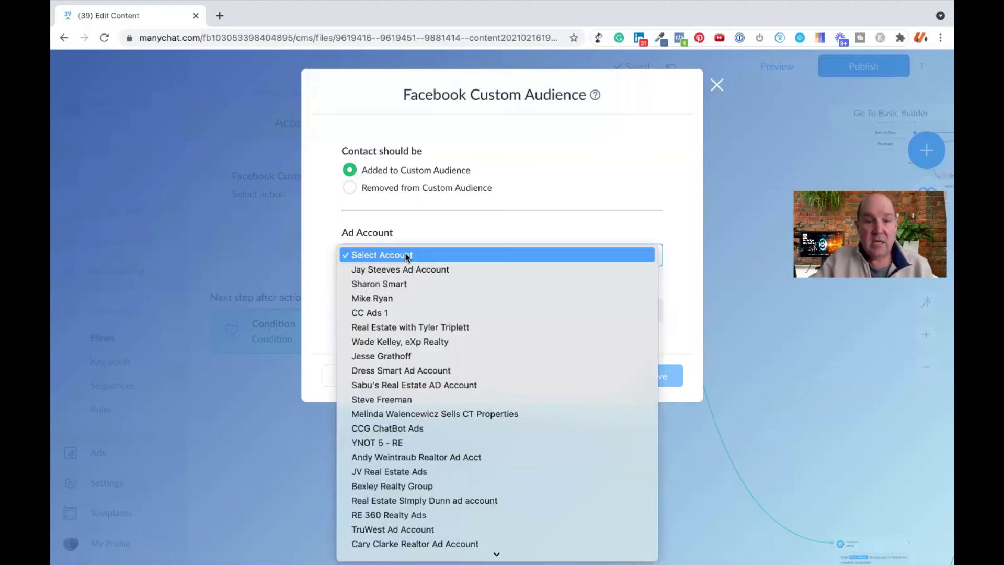
left_click(413, 537)
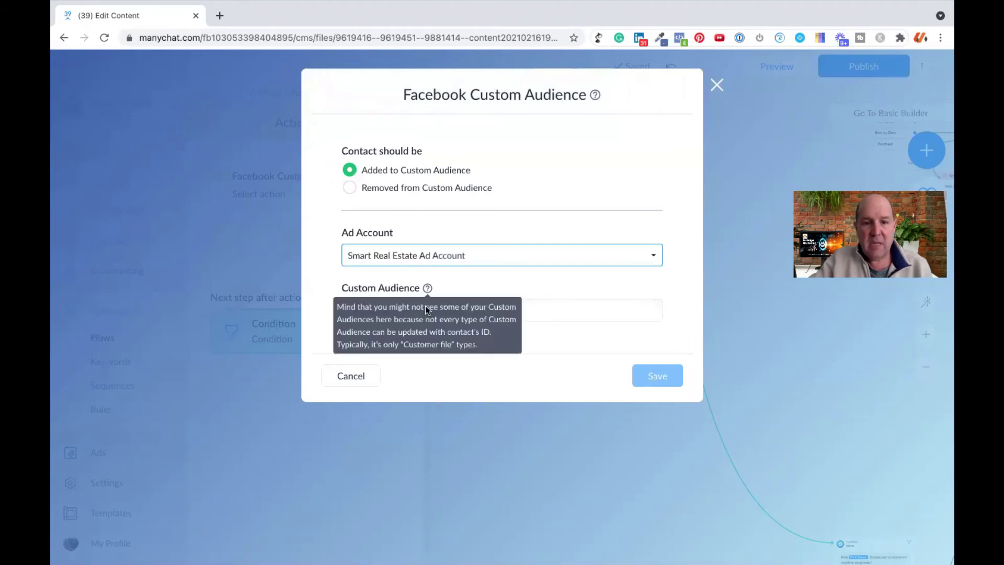
left_click(550, 308)
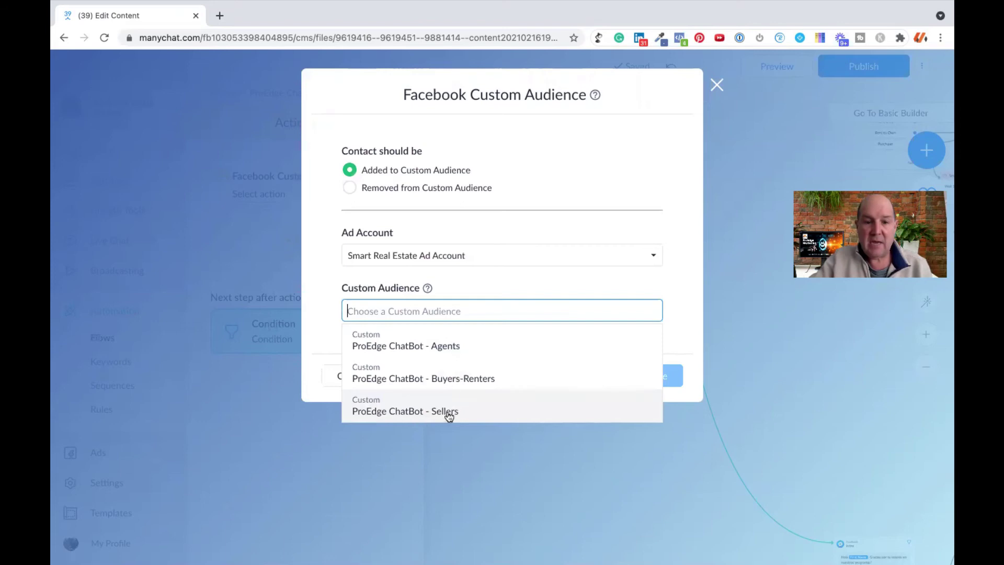
left_click(432, 380)
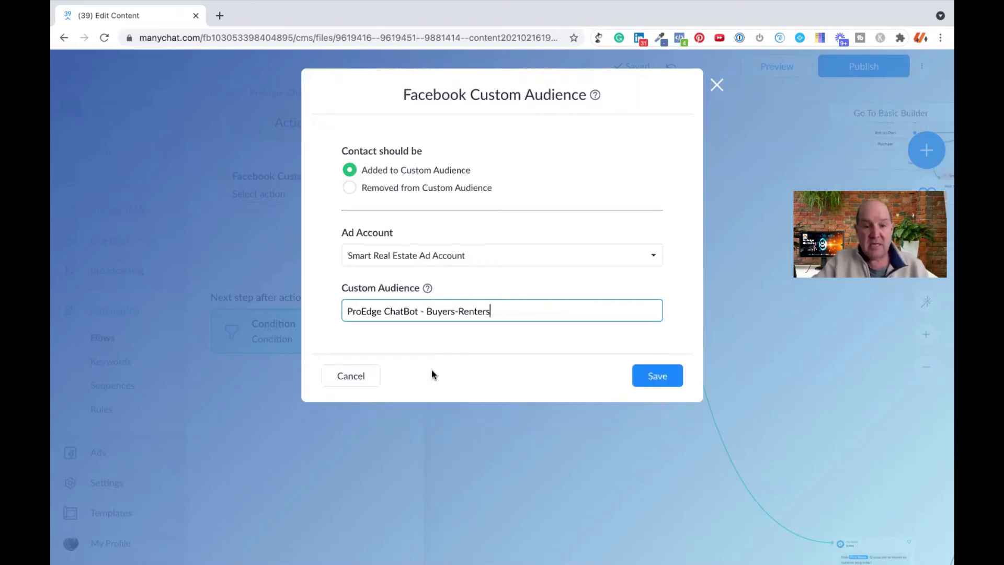
left_click(648, 375)
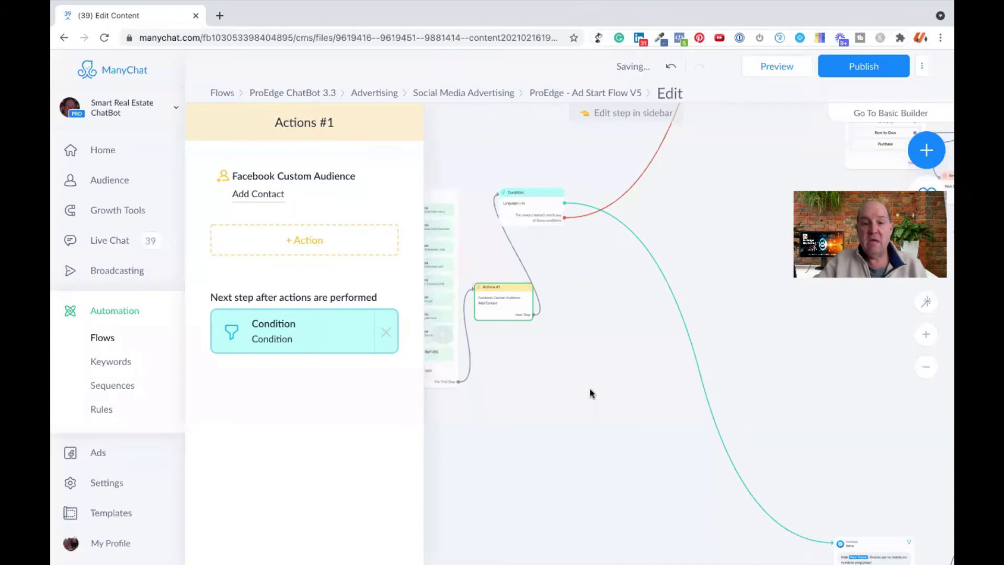
left_click(836, 75)
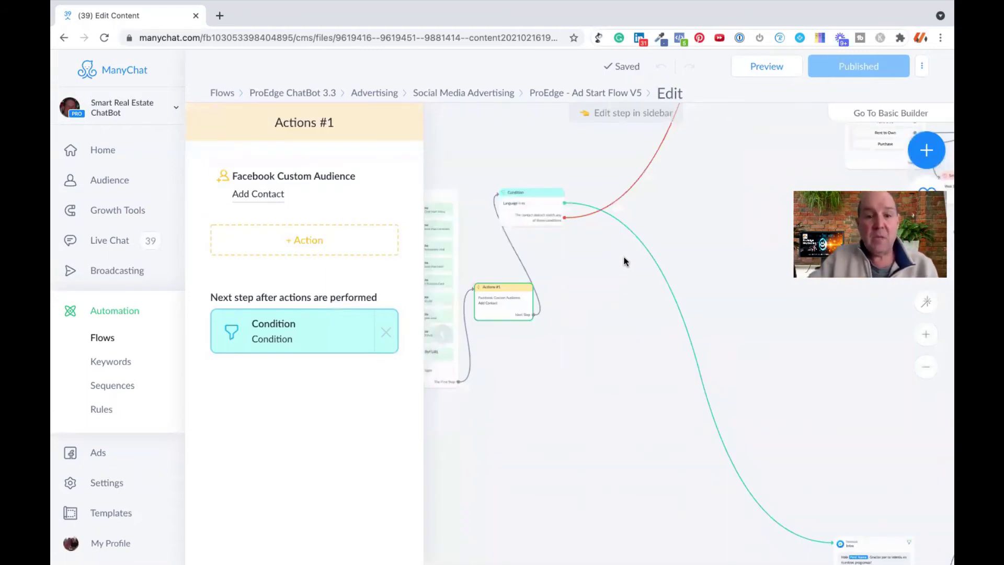
left_click(537, 351)
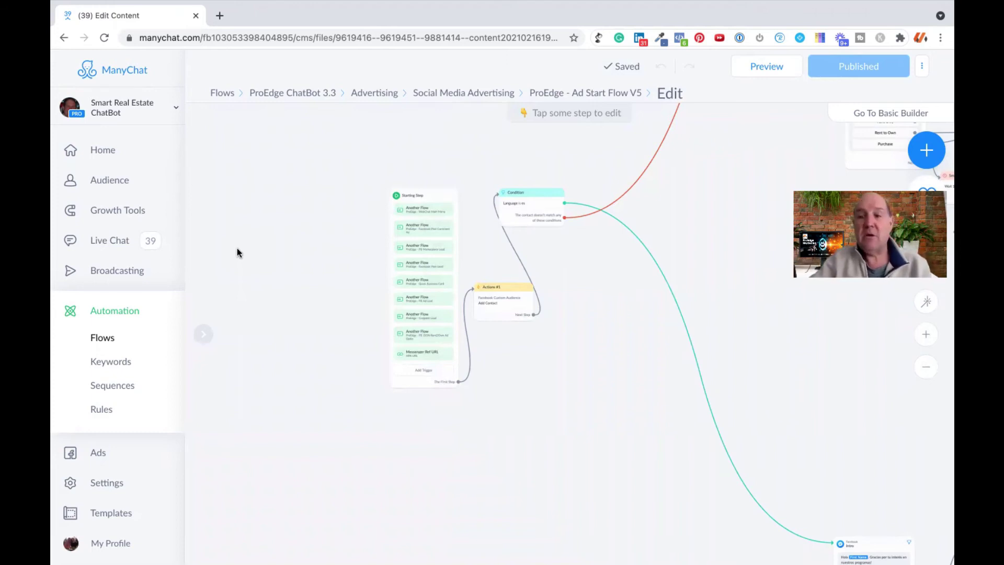
Open the Purge from BOT rule from the automation rules
left_click(102, 410)
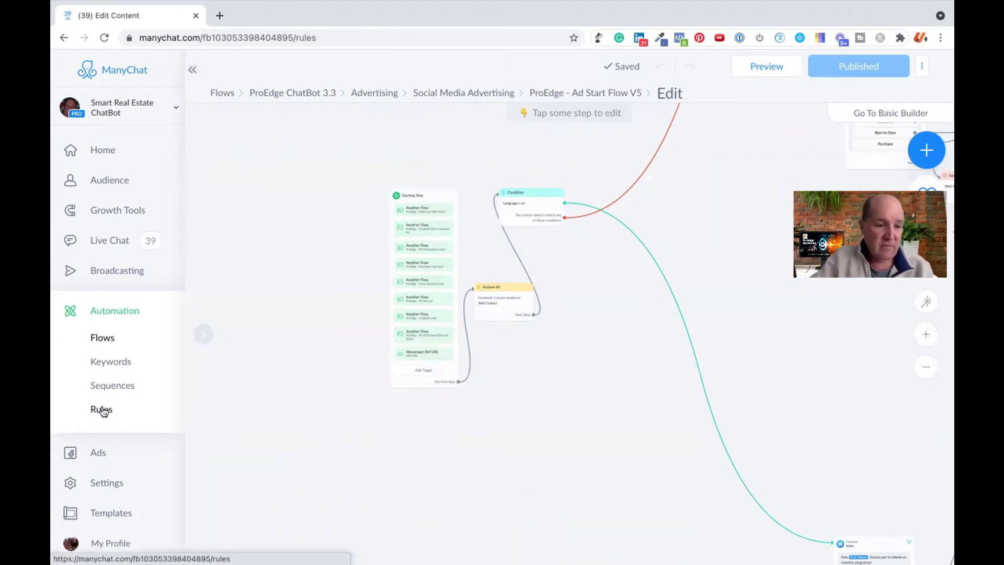
scroll(354, 356, "down", 6)
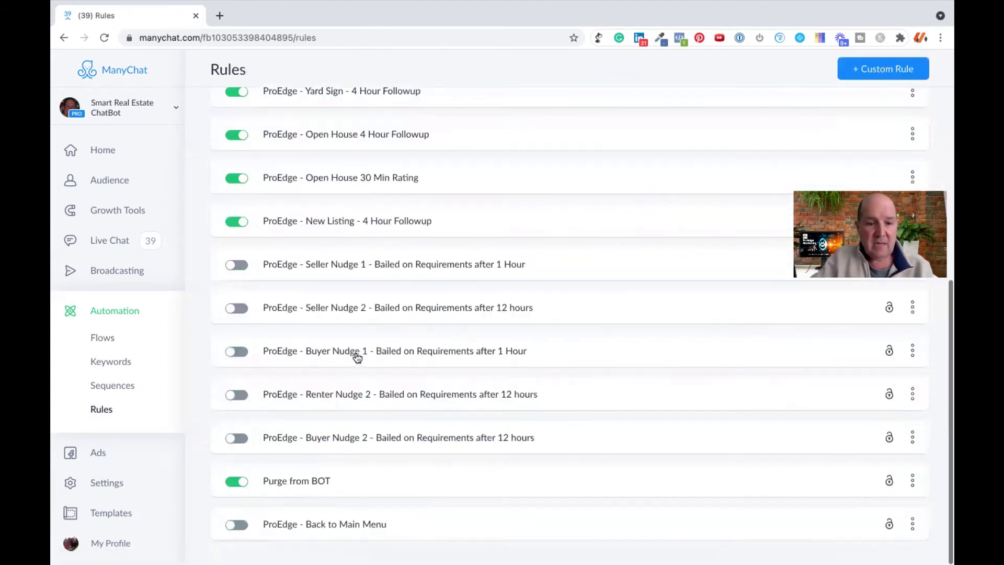
left_click(282, 481)
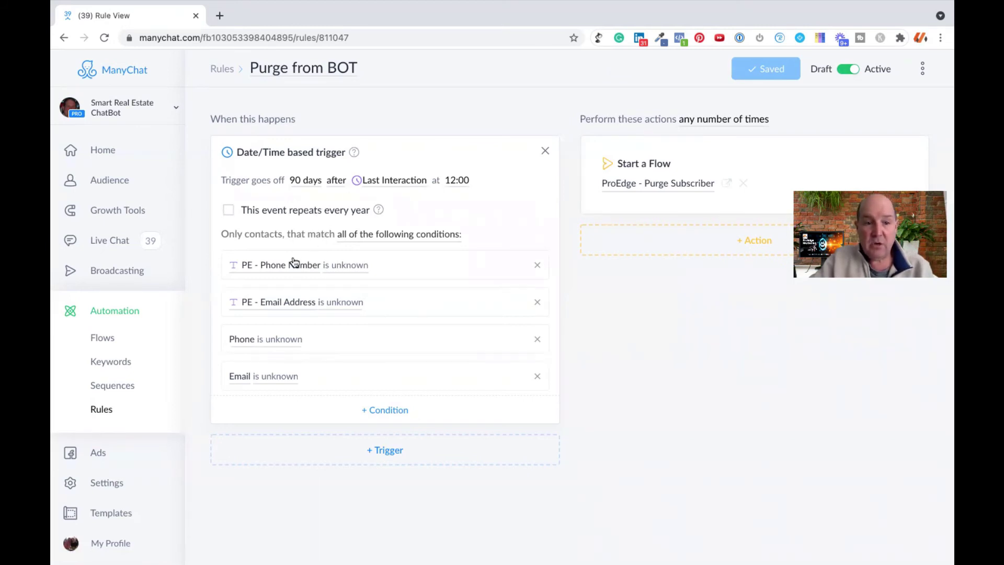
Examine the rule's contact conditions and the flow choices for its Start a Flow action, leaving the flow picker without a selection
left_click_drag(244, 234, 334, 234)
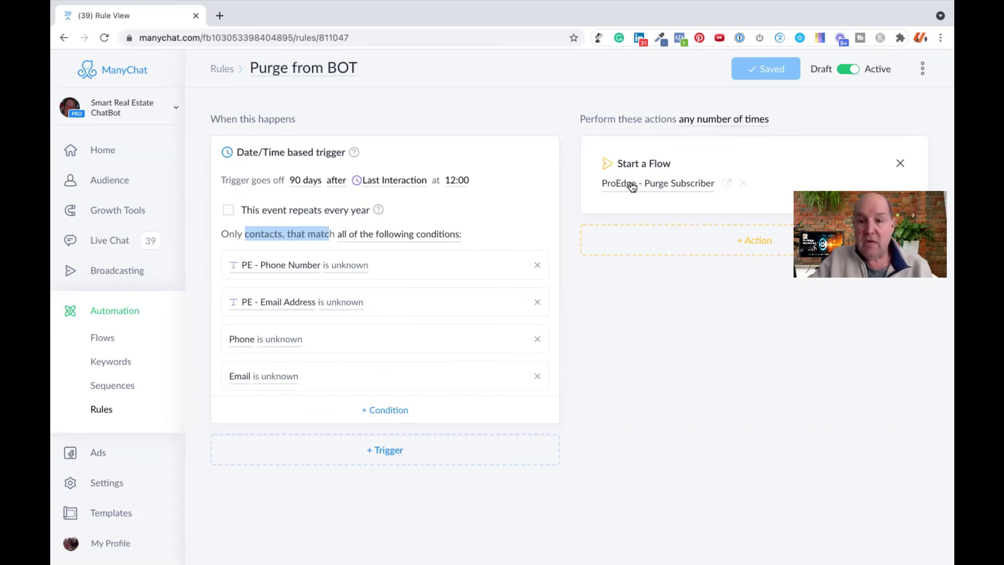
left_click(657, 187)
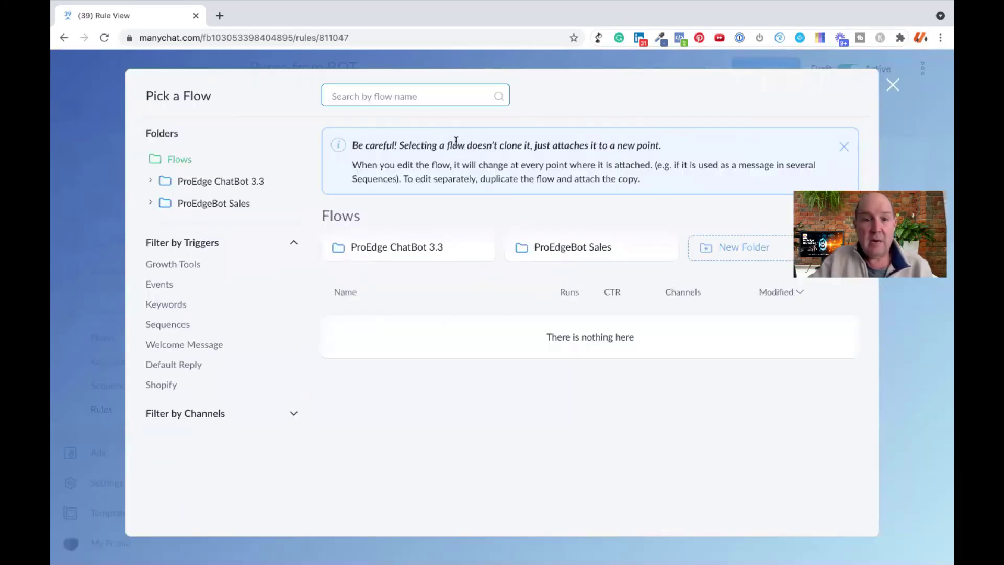
left_click(890, 87)
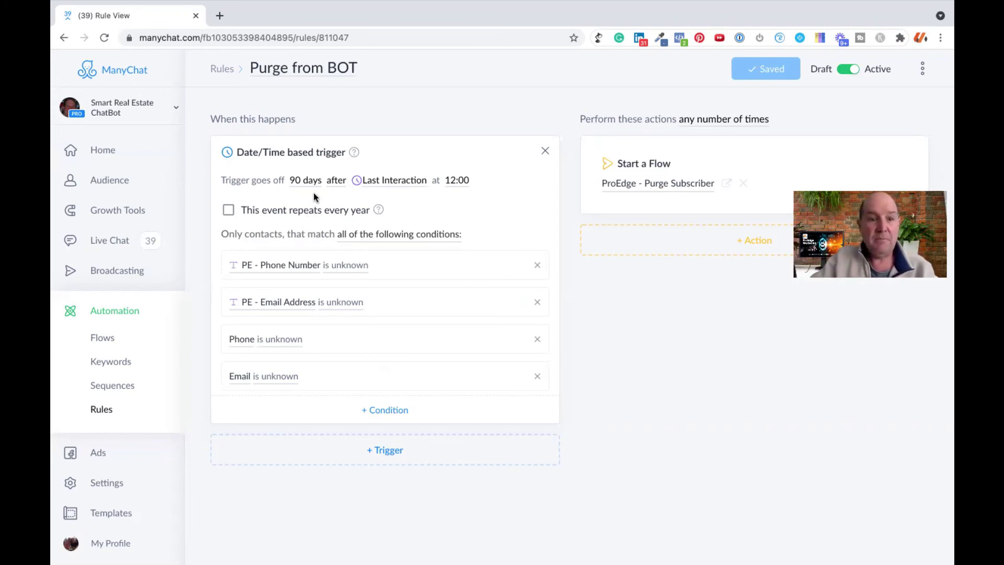
Set the rule's date/time trigger to go off 25 hours after Last Interaction
left_click(305, 180)
left_click(312, 226)
type("25")
left_click(377, 230)
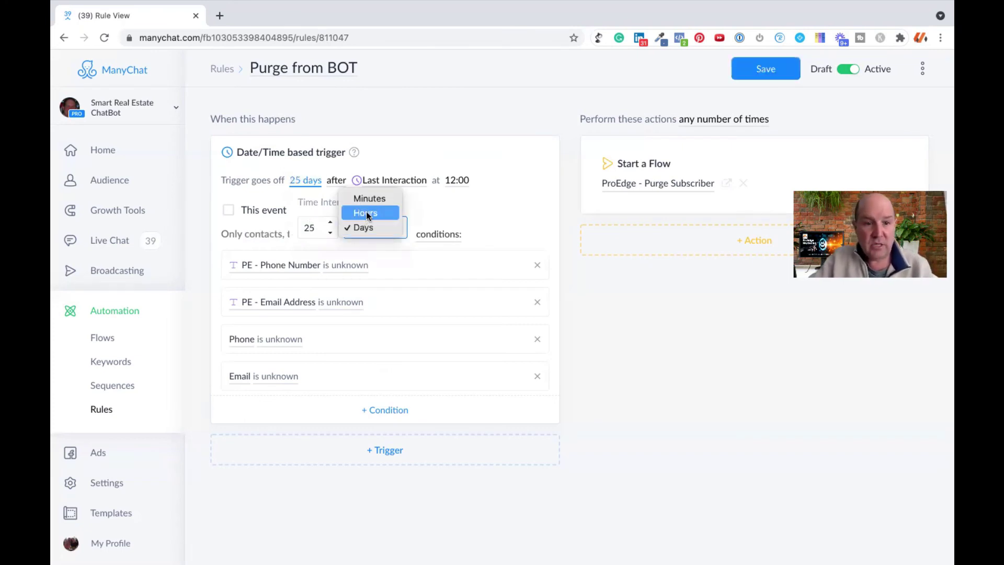
left_click(366, 213)
left_click(478, 208)
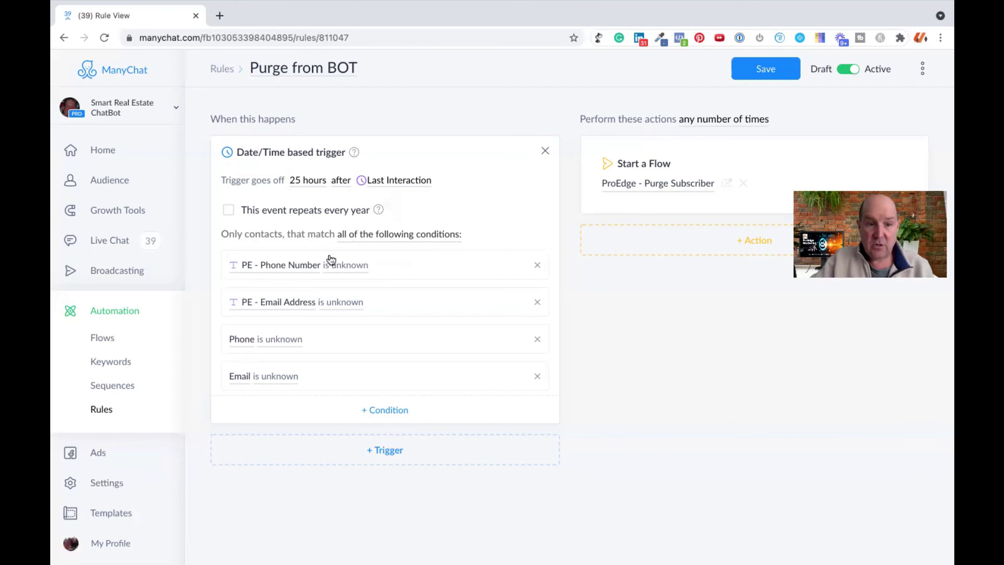
Set the trigger interval to 30 days after Last Interaction and return to the rules list without saving
left_click(308, 180)
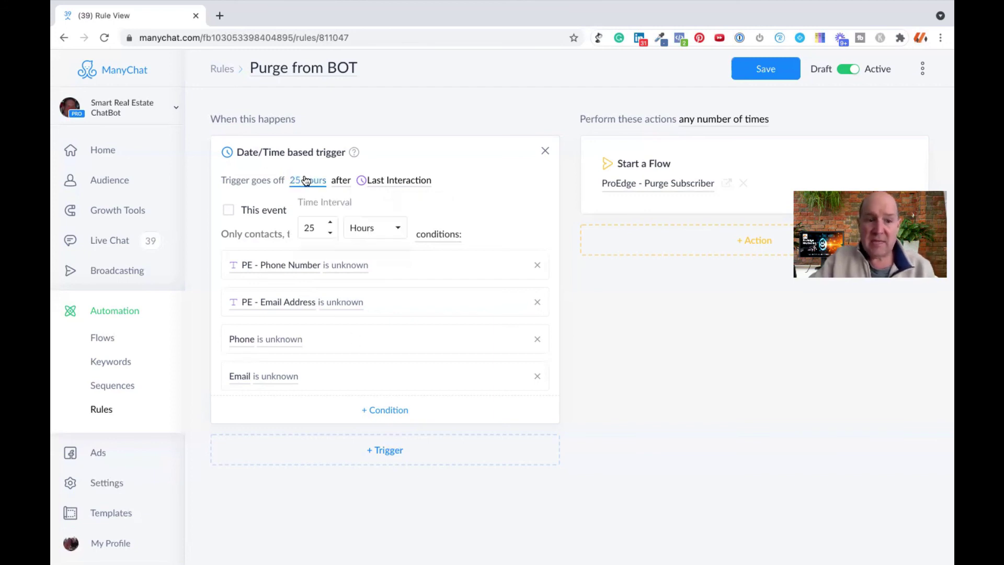
left_click_drag(314, 228, 301, 230)
type("30")
left_click(359, 227)
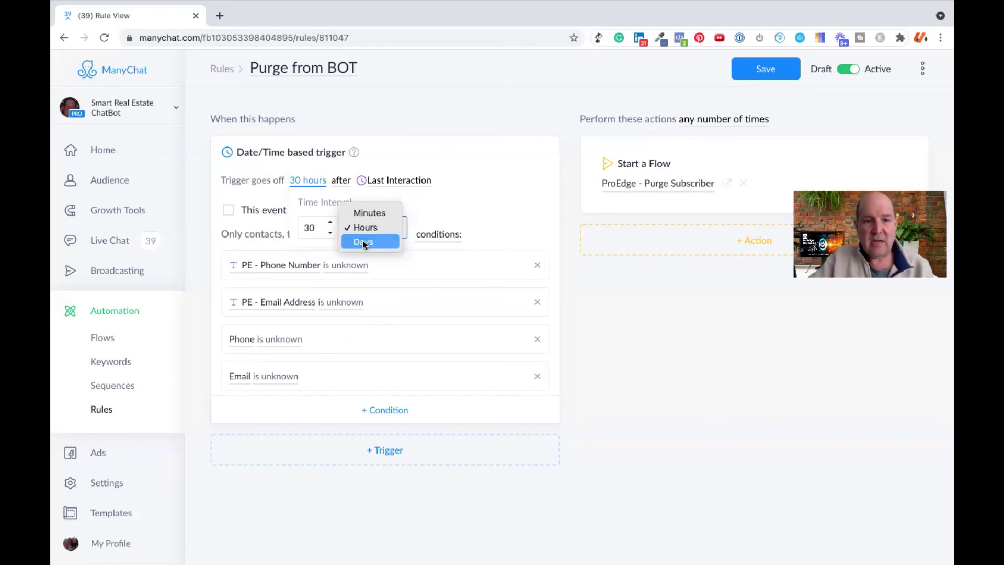
left_click(366, 240)
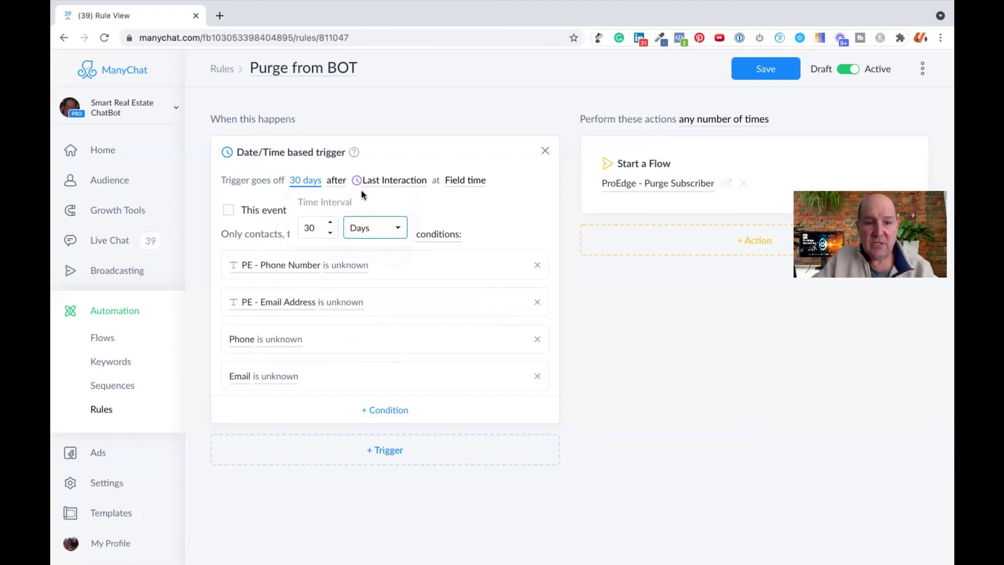
left_click(220, 68)
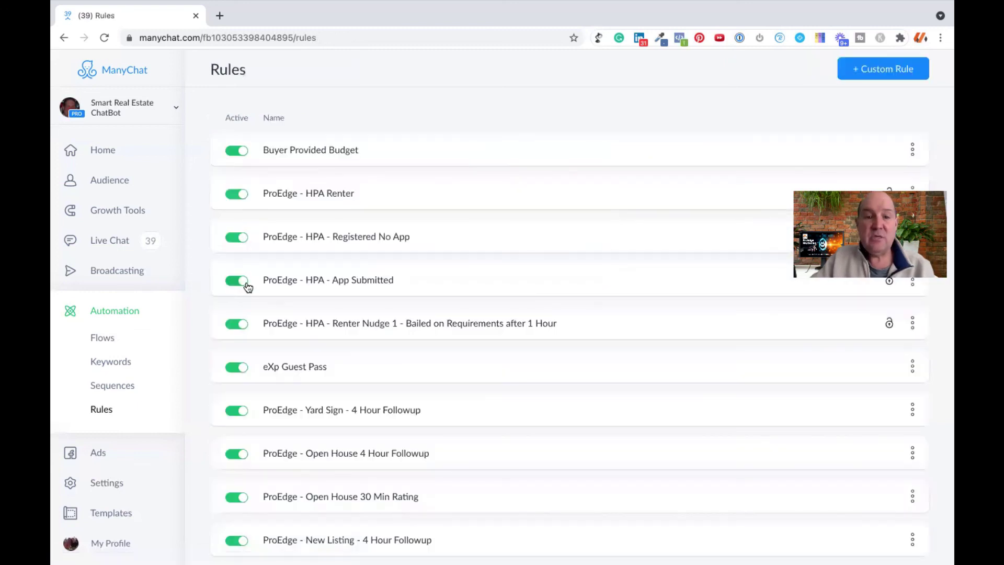